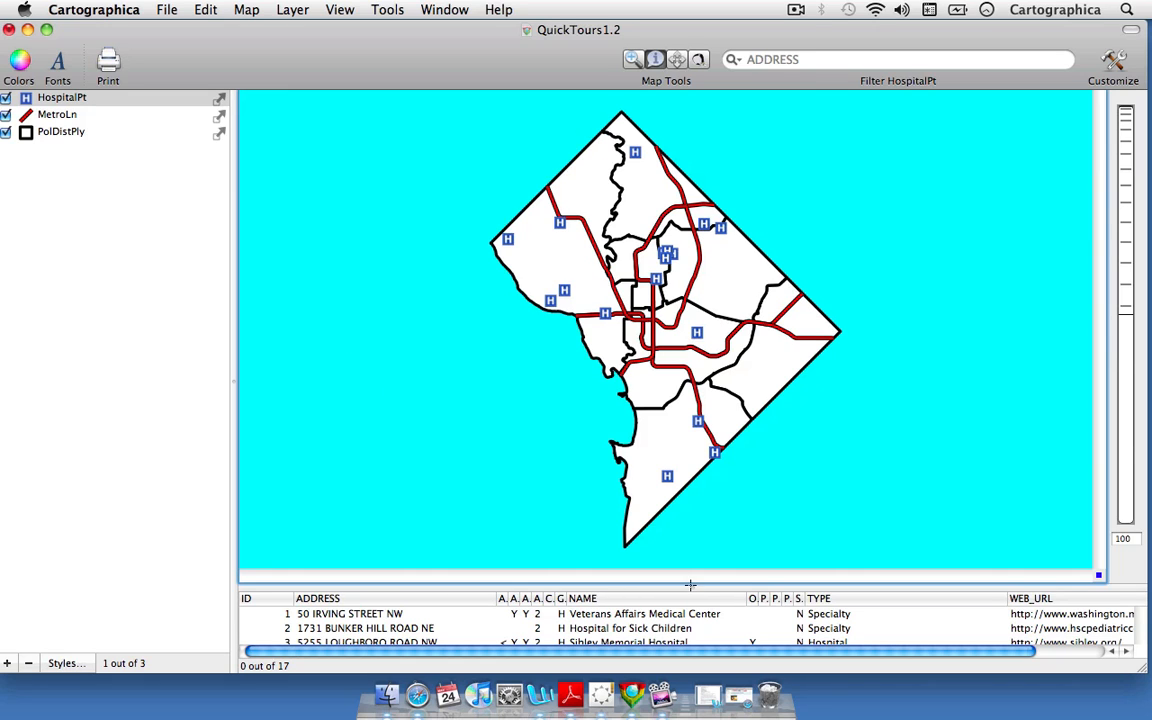
Sort the HospitalPt attribute table by the narrow column directly after ADDRESS and review the table's remaining columns.
left_click_drag(689, 586, 640, 348)
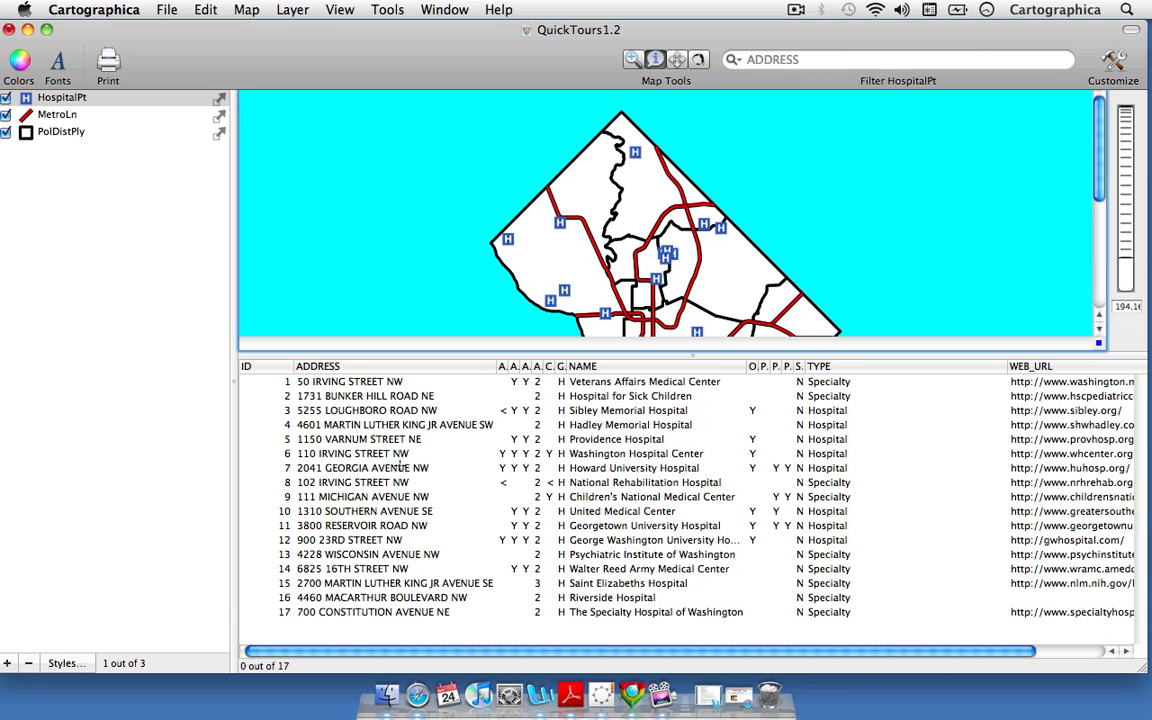
left_click(502, 367)
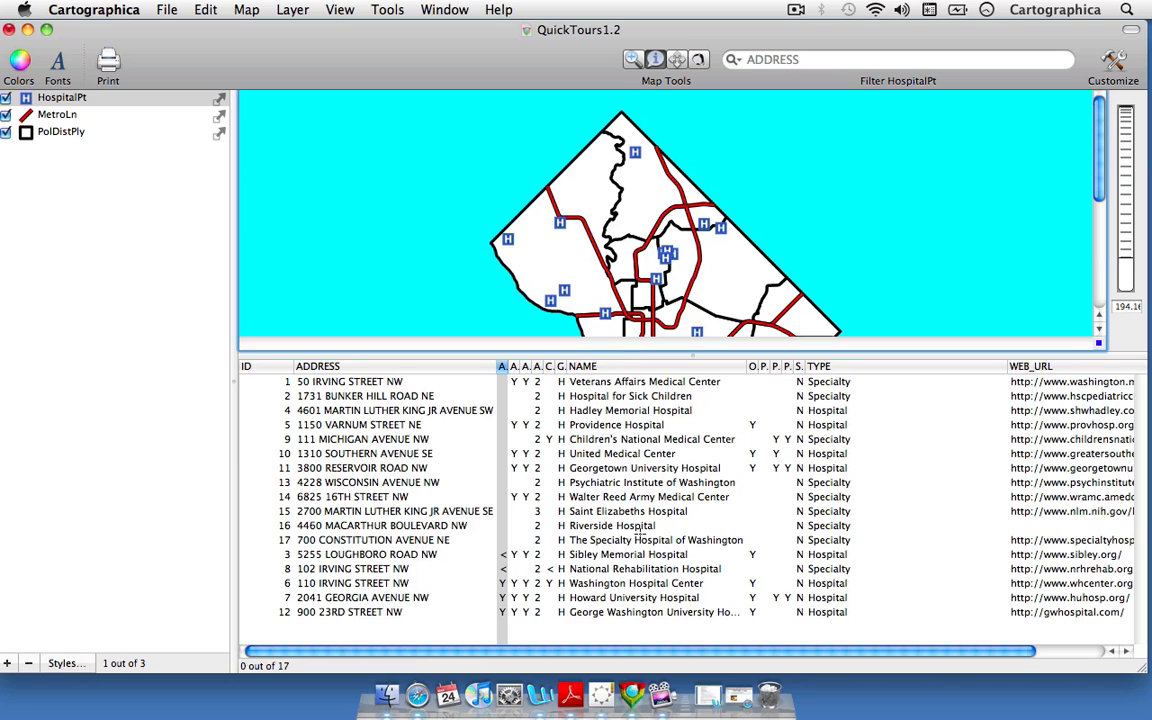
scroll(555, 580, "right", 3)
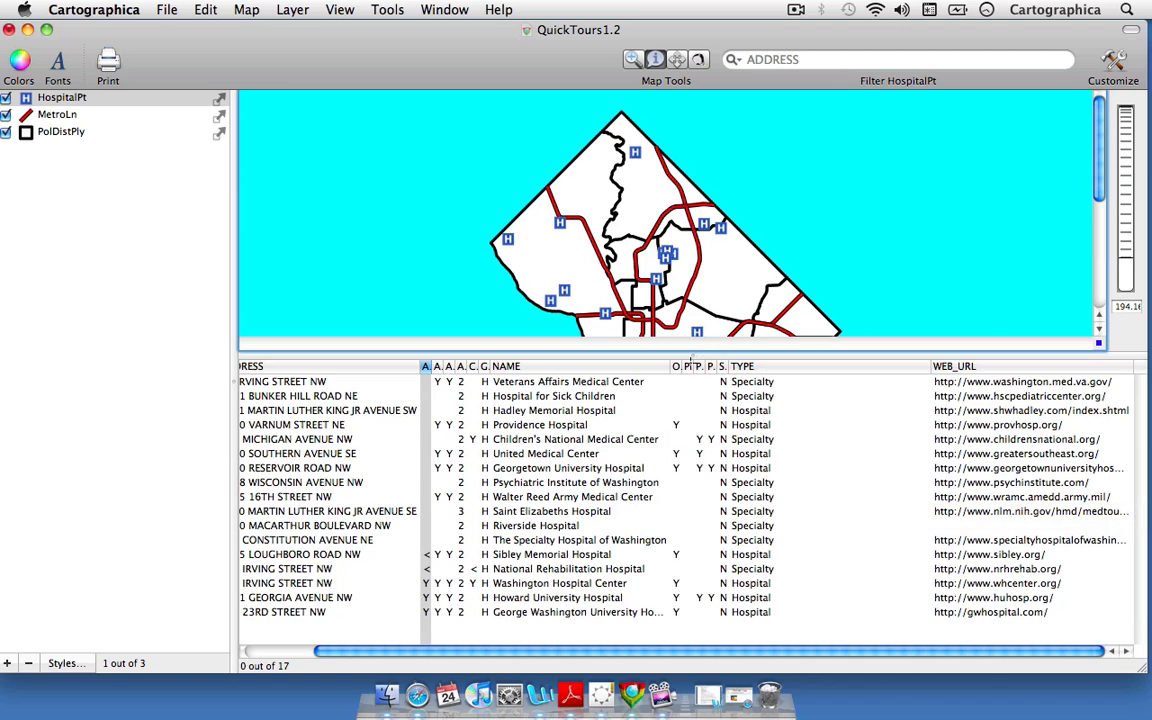
left_click_drag(691, 355, 690, 578)
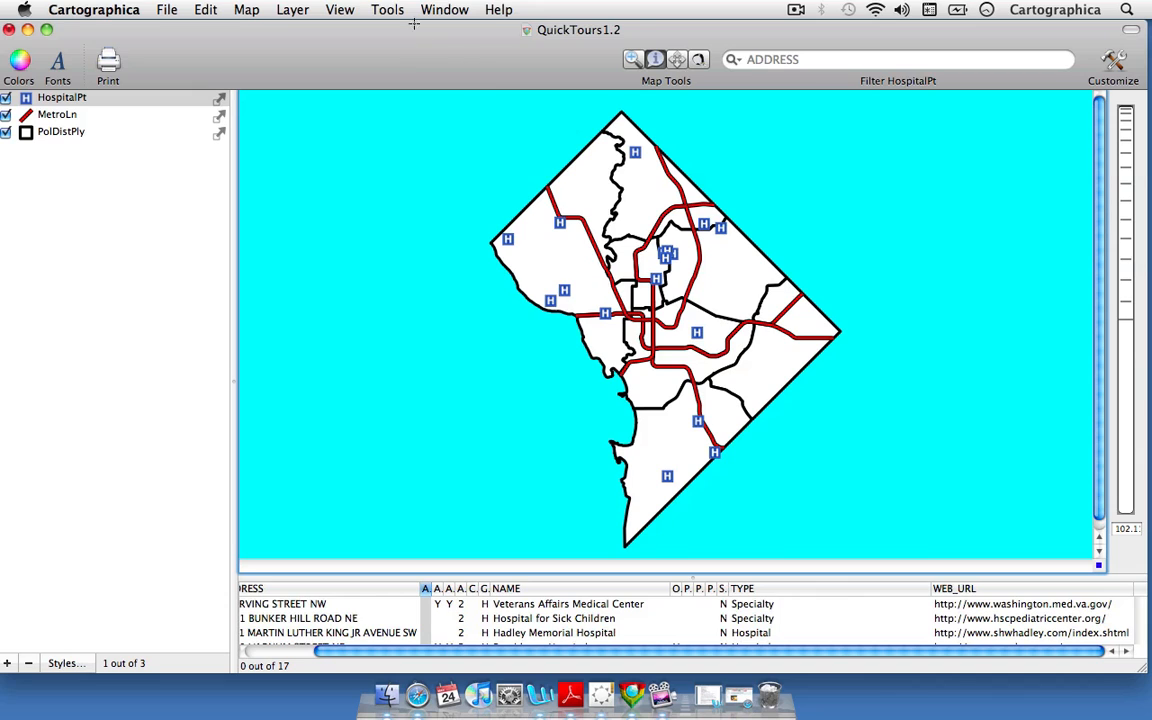
Add coordinates columns to the HospitalPt layer and check the new X and Y columns in its data table.
left_click(383, 9)
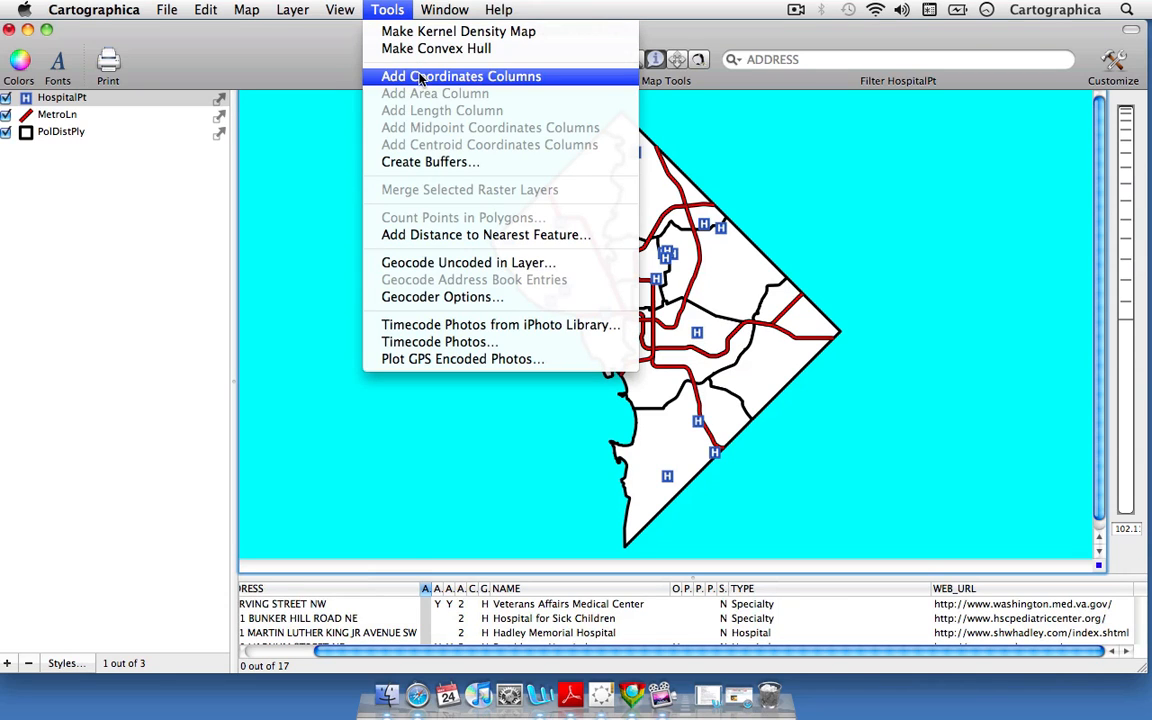
left_click(595, 86)
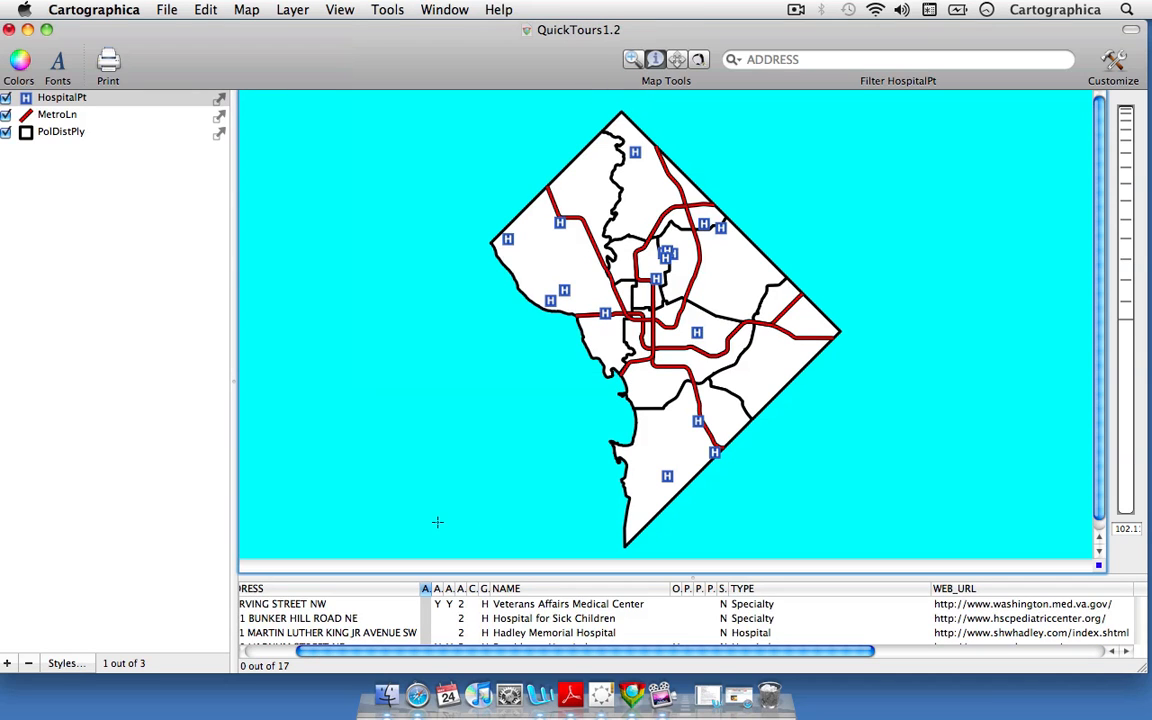
left_click_drag(416, 654, 646, 650)
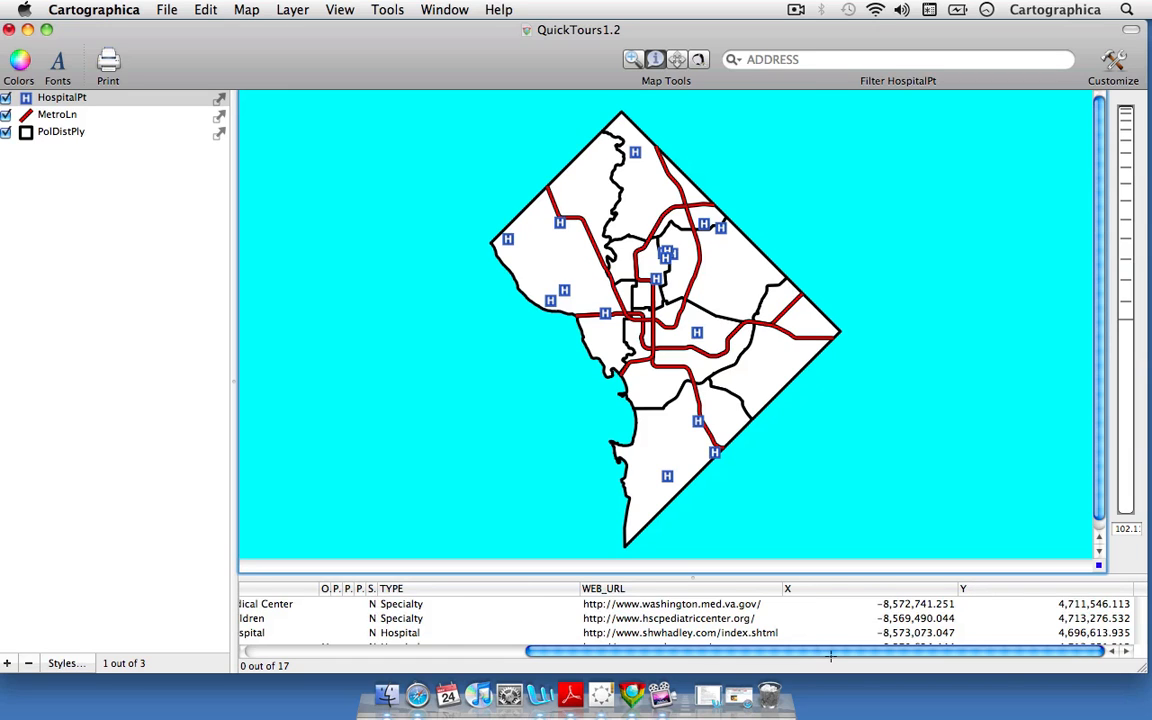
left_click_drag(769, 651, 489, 652)
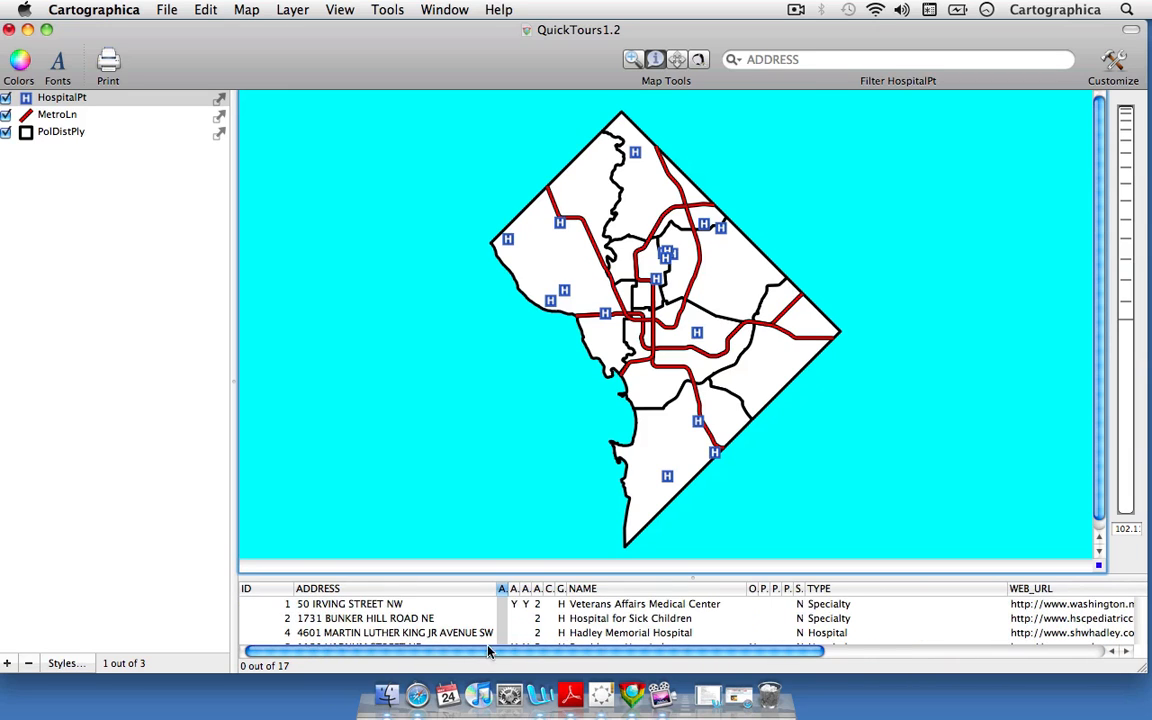
Add a distance-to-nearest-feature column named Distance to HospitalPt, calculated to the HospitalPt layer itself.
left_click(387, 10)
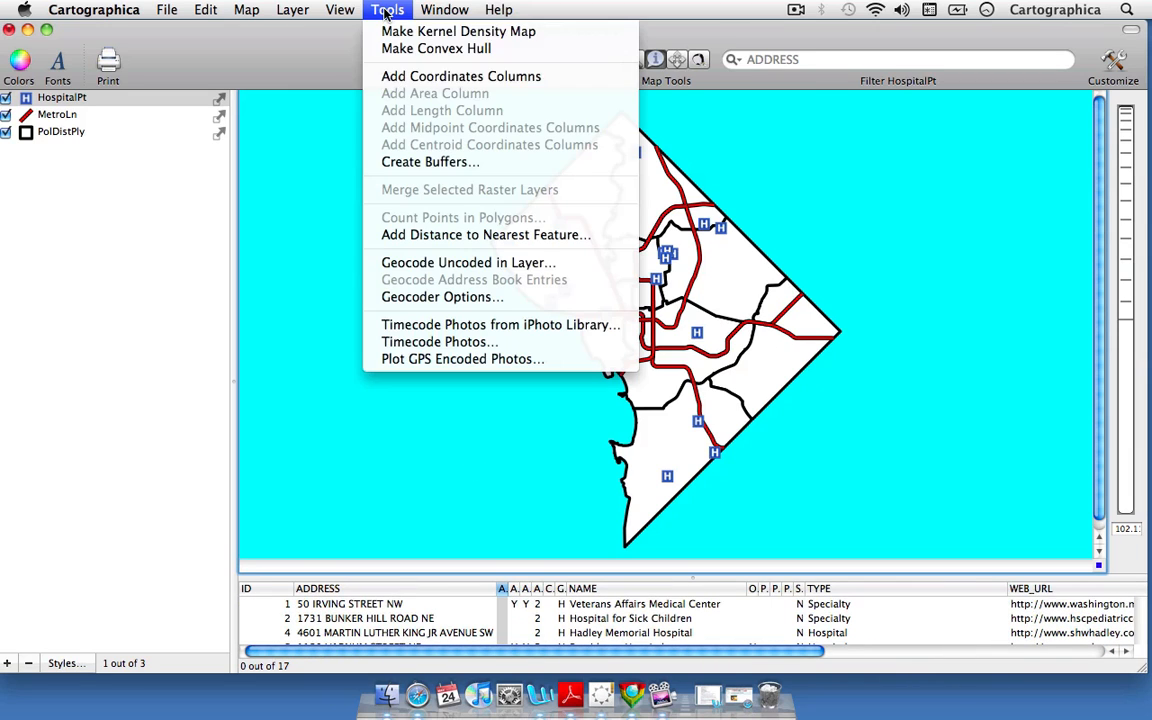
left_click(466, 235)
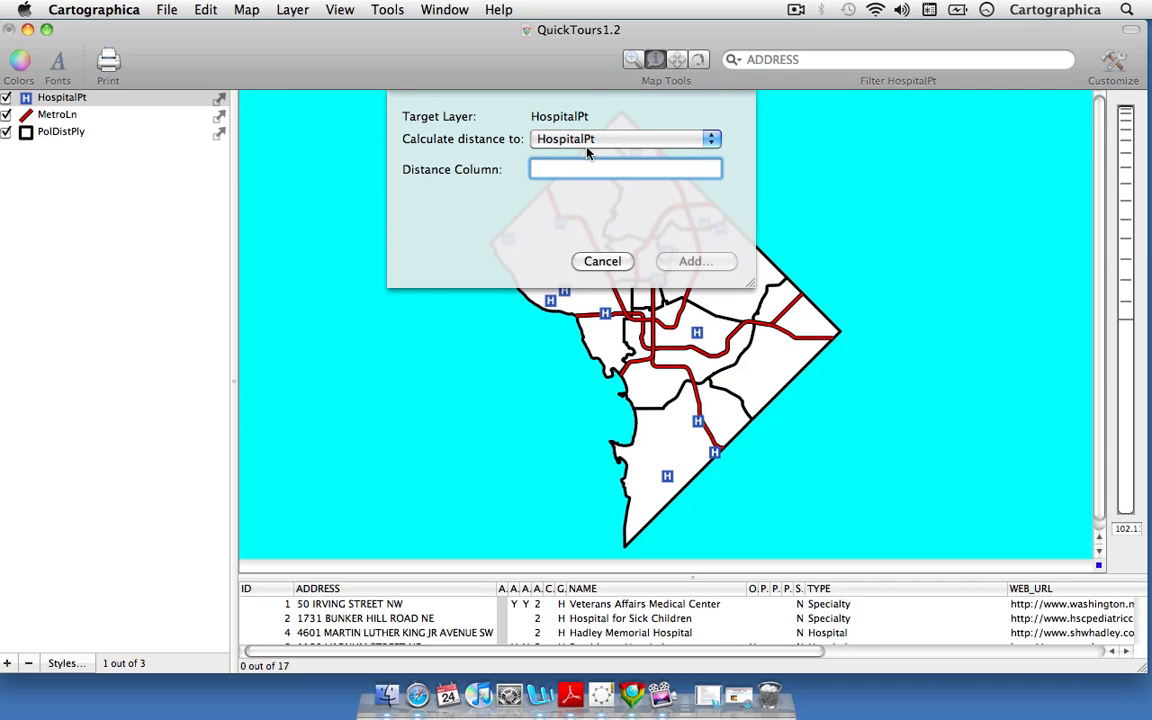
type("Distn")
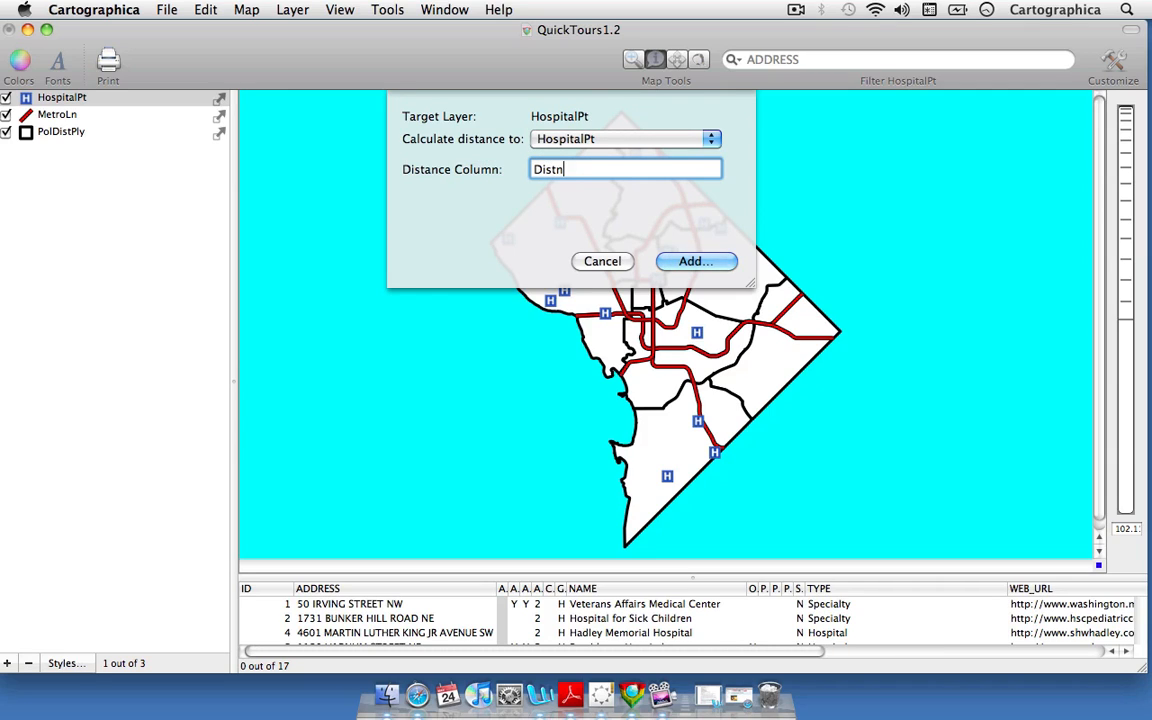
key("BackSpace")
type("ance")
left_click(665, 268)
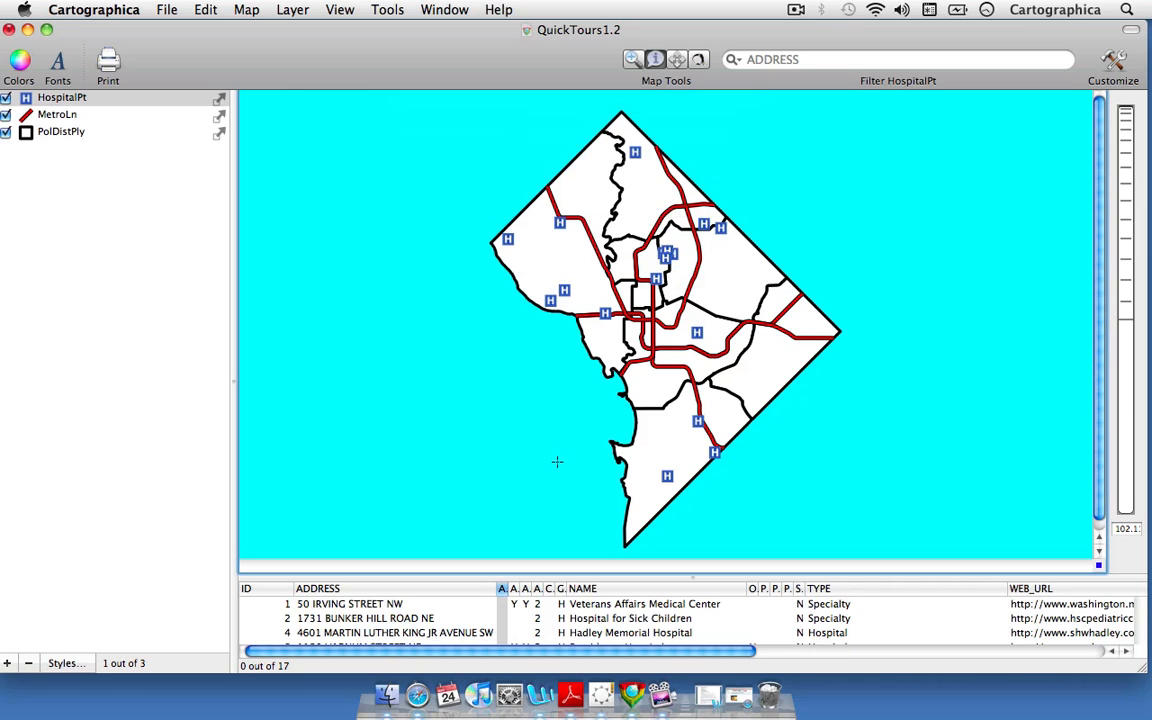
scroll(323, 590, "right", 10)
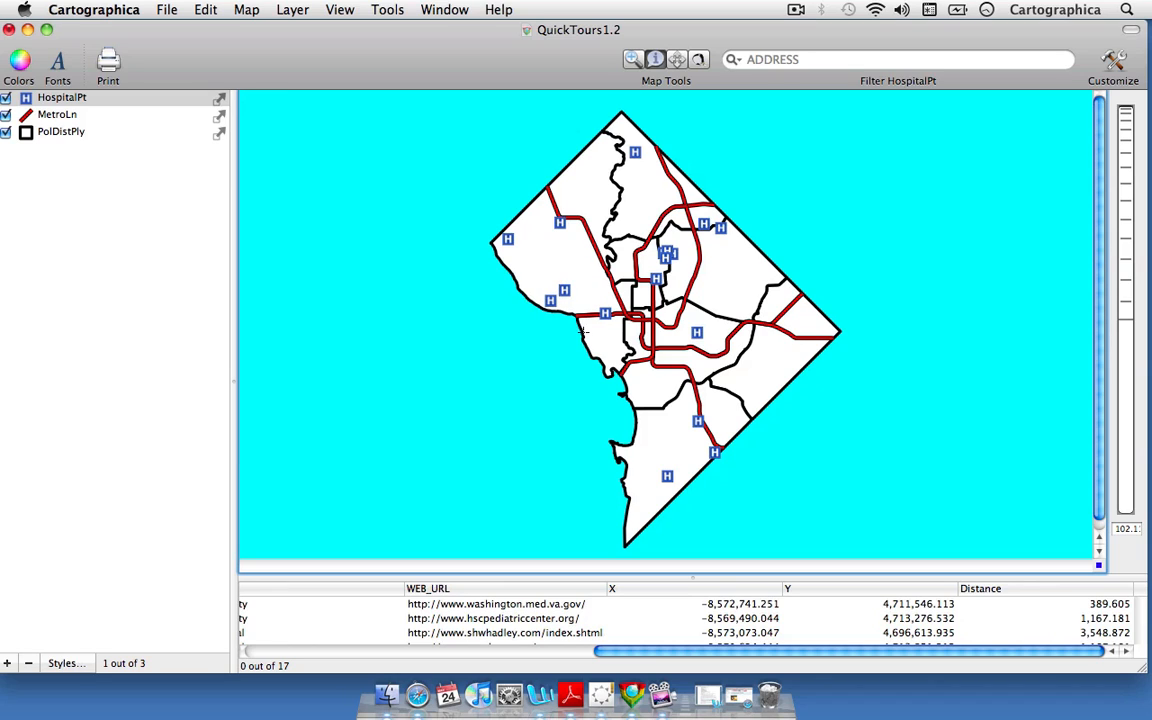
Add a length column to the MetroLn layer's attribute table.
left_click(69, 119)
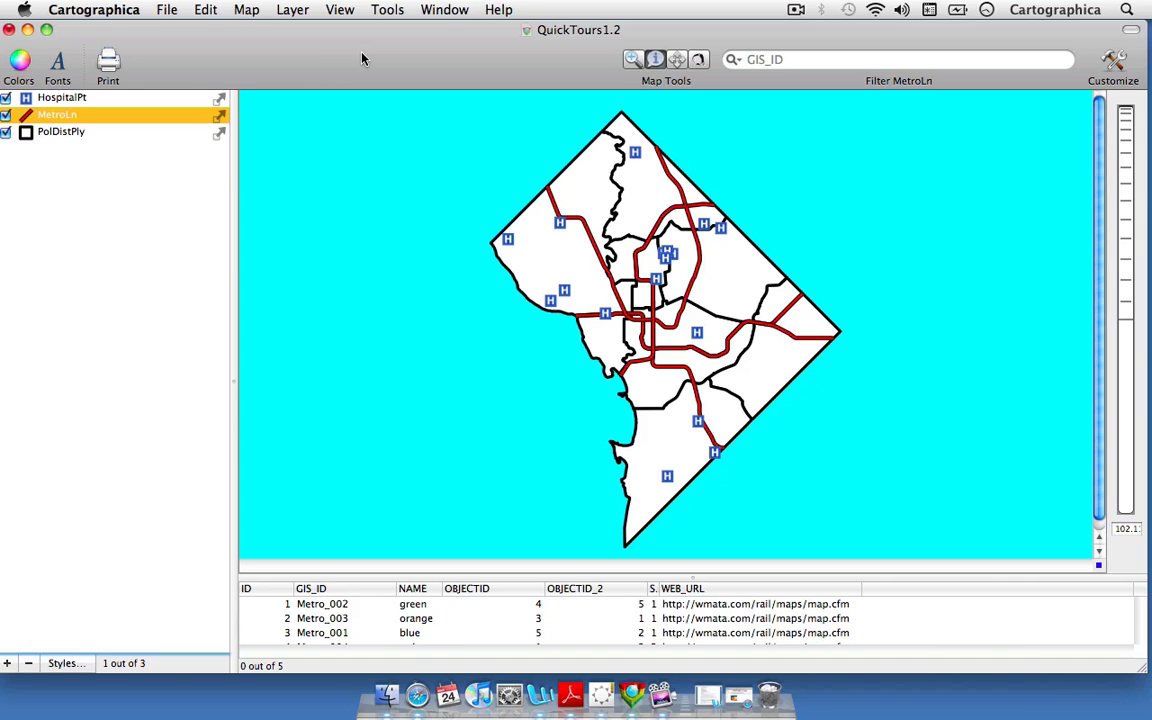
left_click(385, 10)
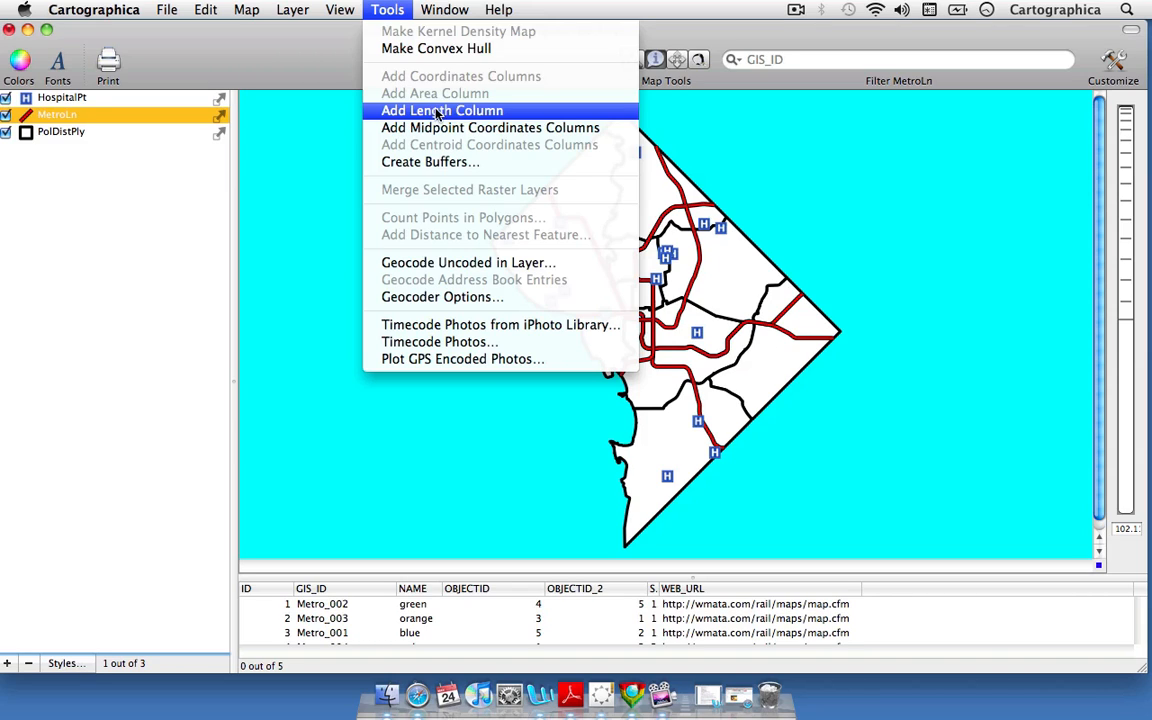
left_click(500, 112)
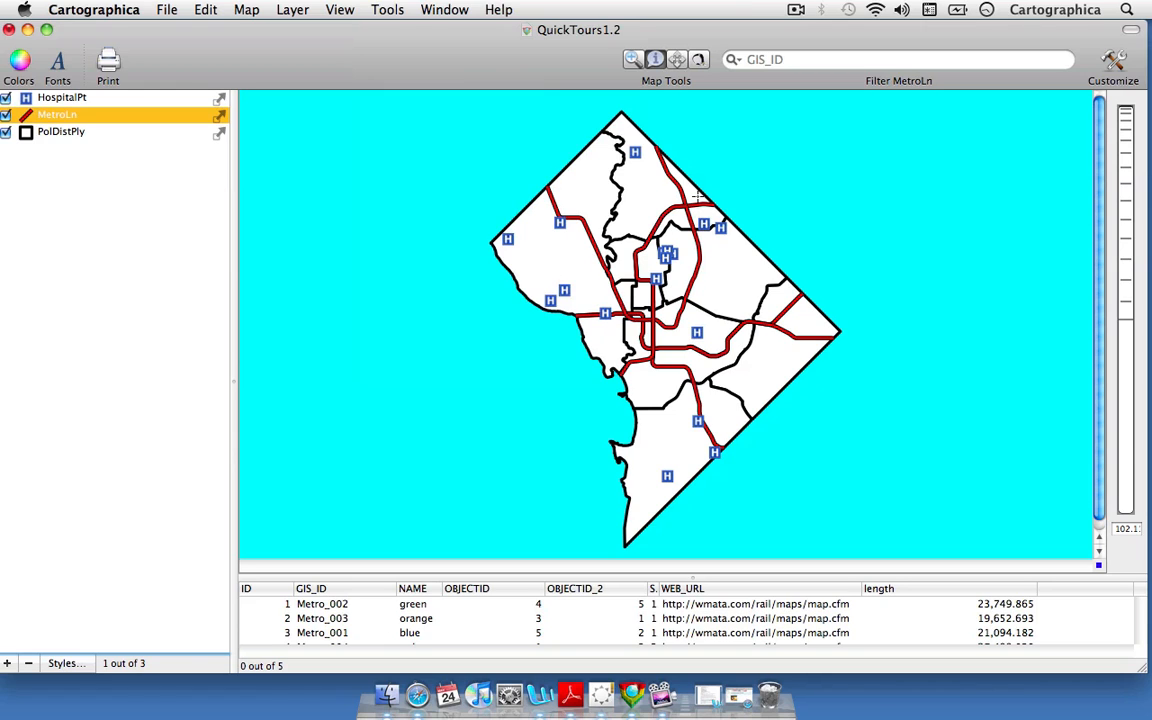
Add midpoint coordinates columns to the MetroLn layer and check midX and midY in its data table.
left_click(372, 11)
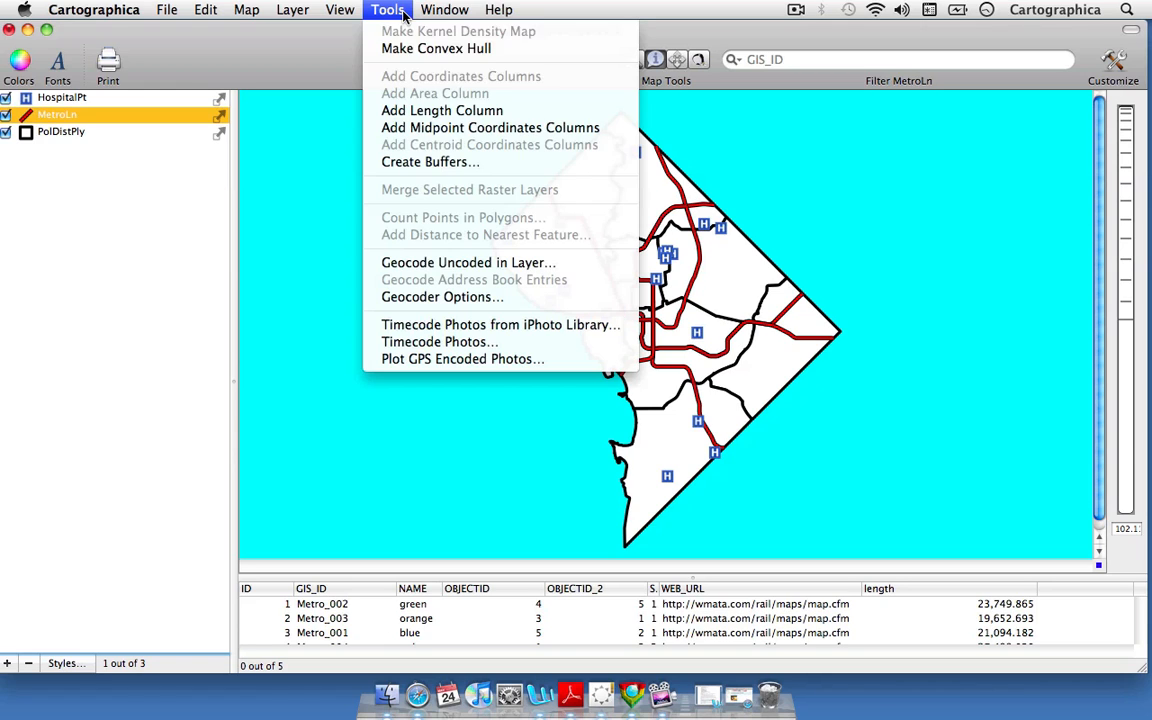
left_click(601, 134)
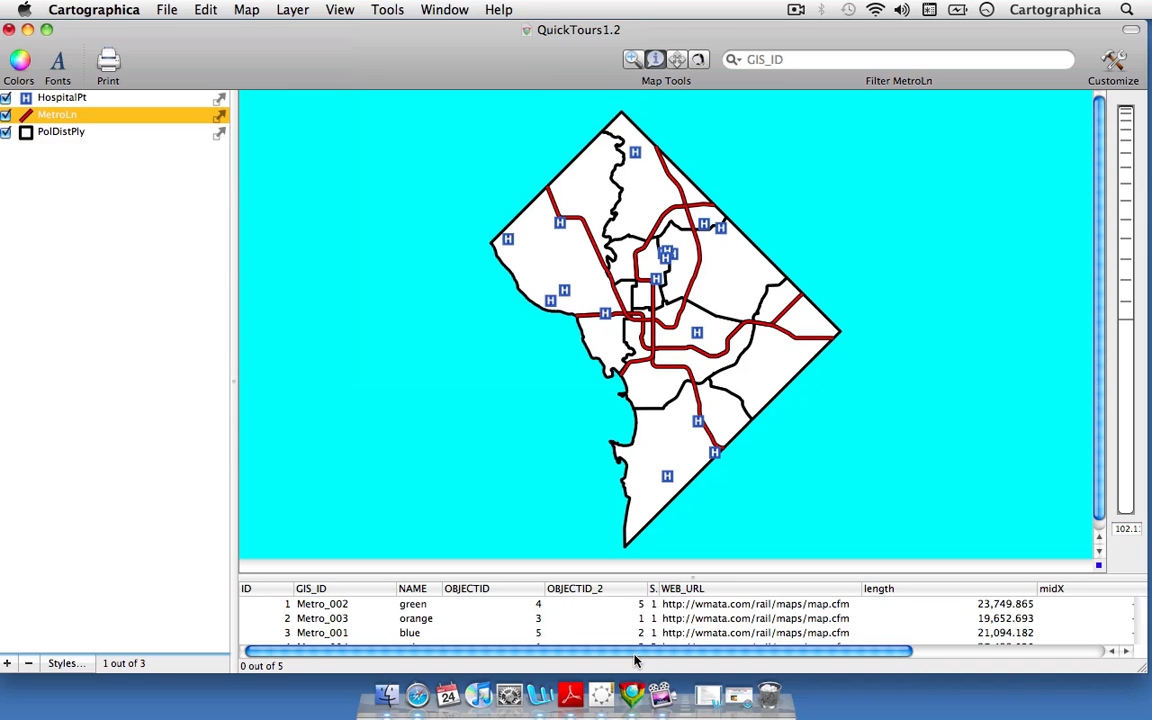
left_click_drag(638, 657, 895, 651)
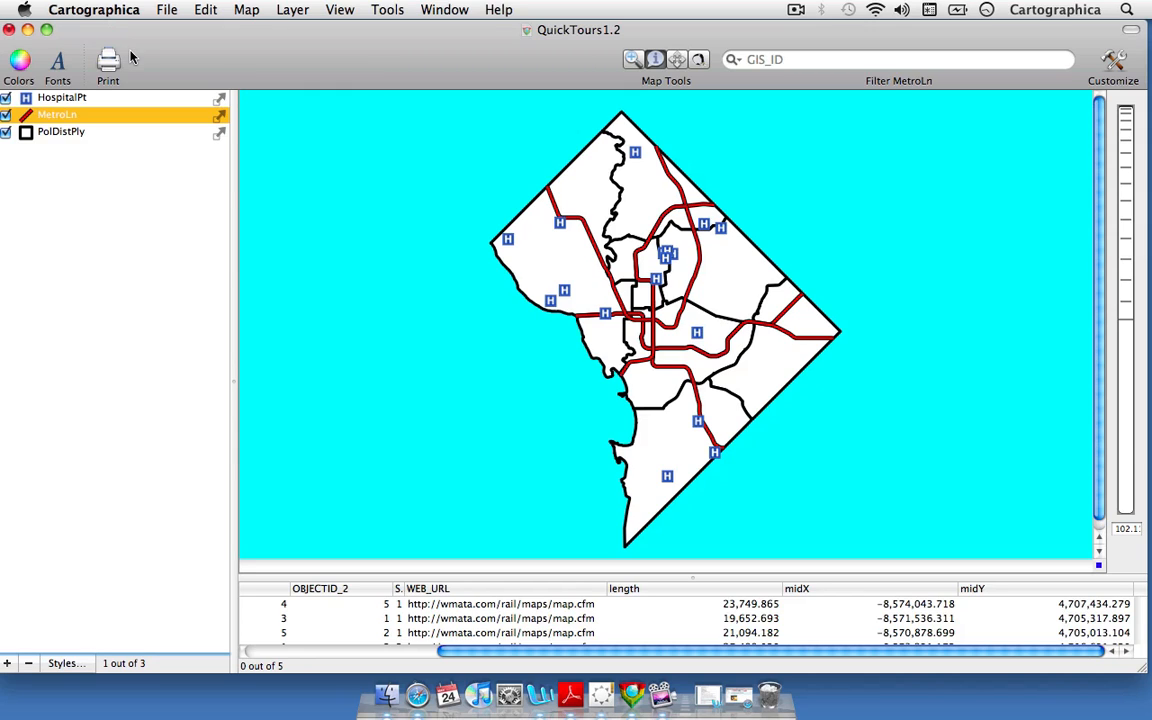
Add an area column and a length column to the PolDistPly layer's attribute table.
left_click(68, 134)
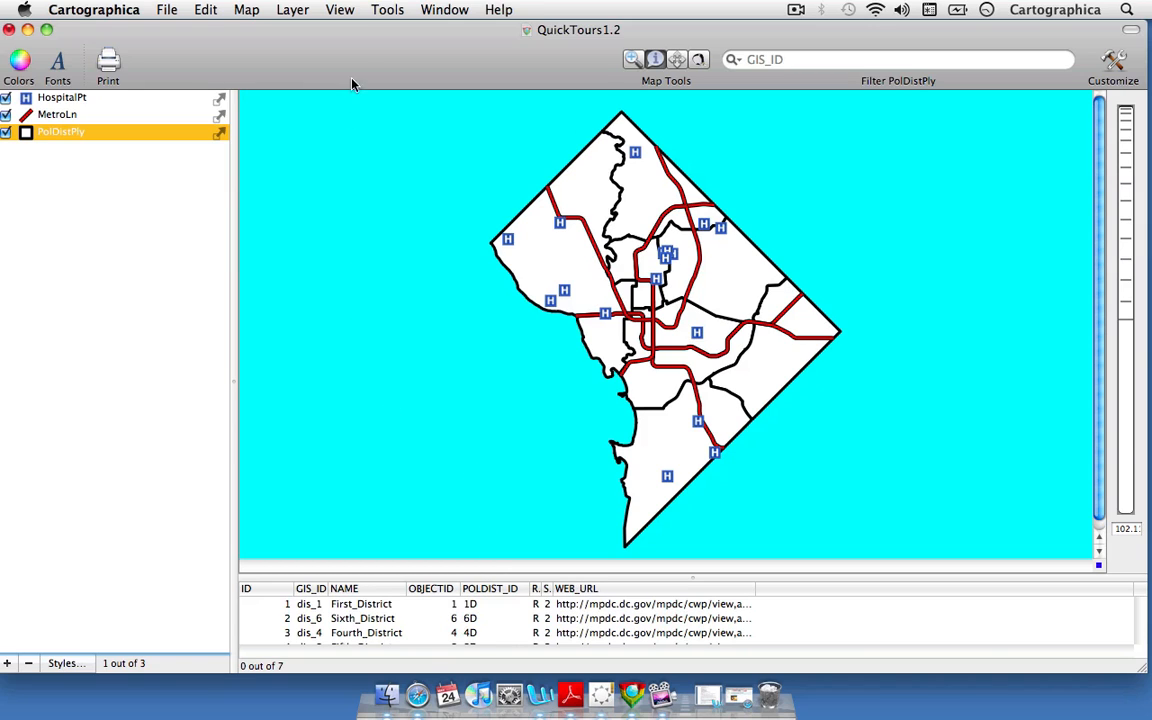
left_click(388, 10)
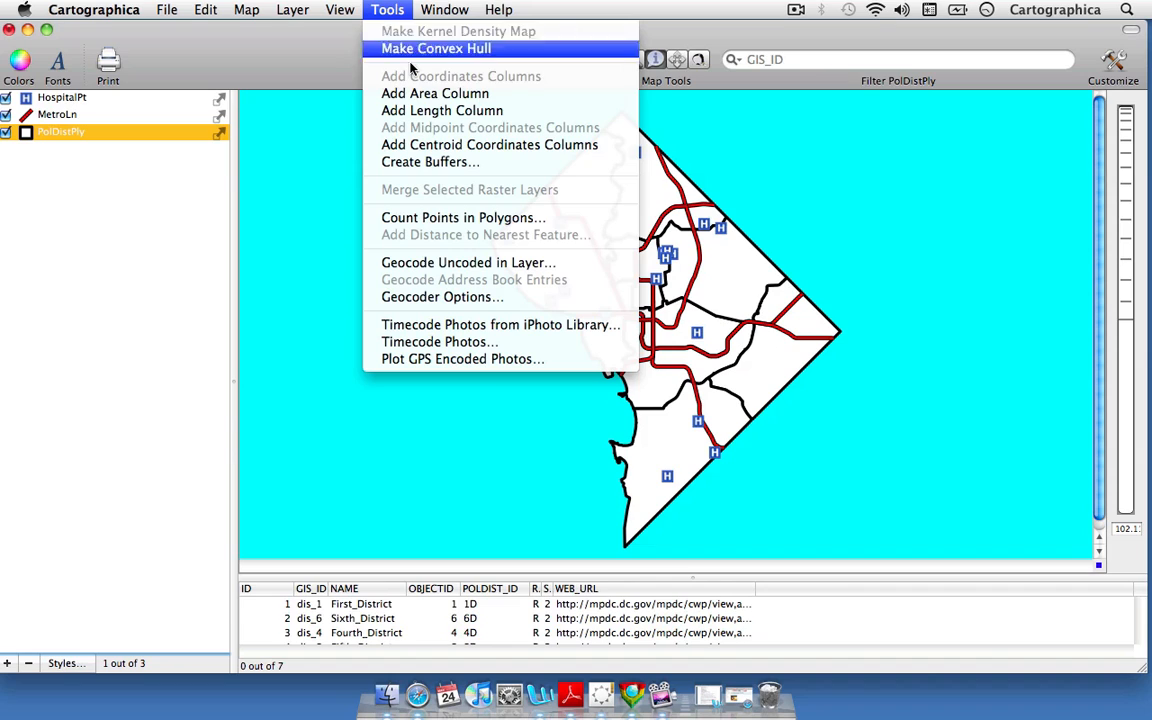
left_click(511, 96)
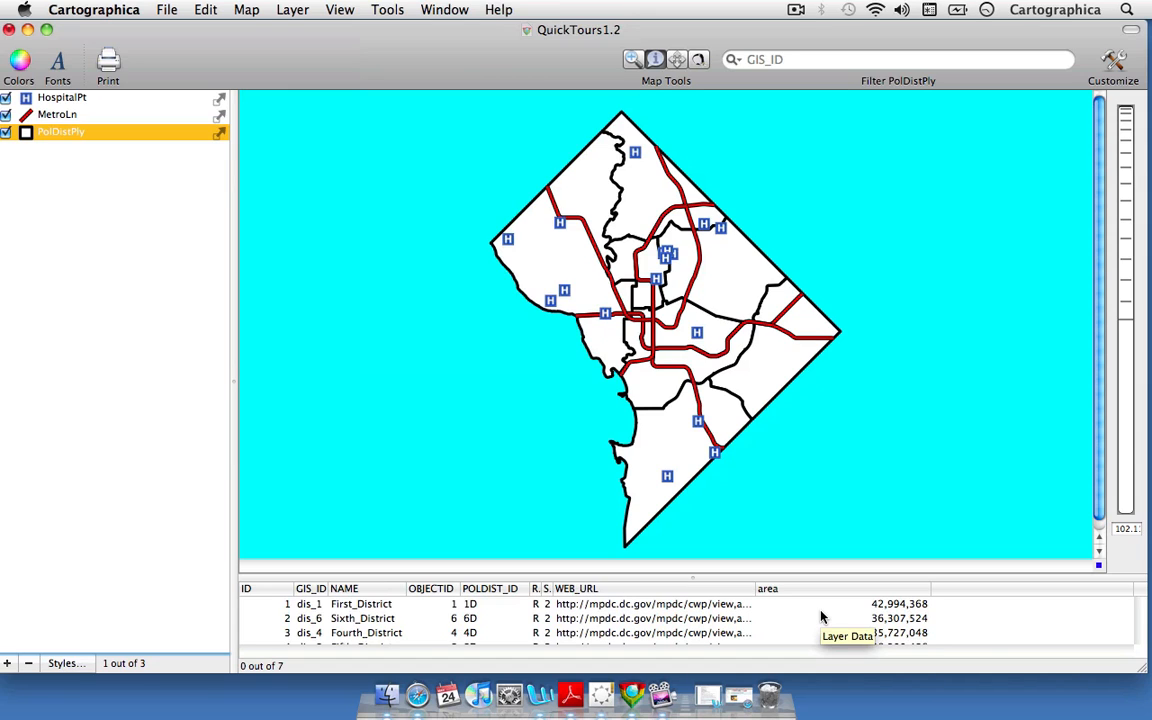
left_click(380, 11)
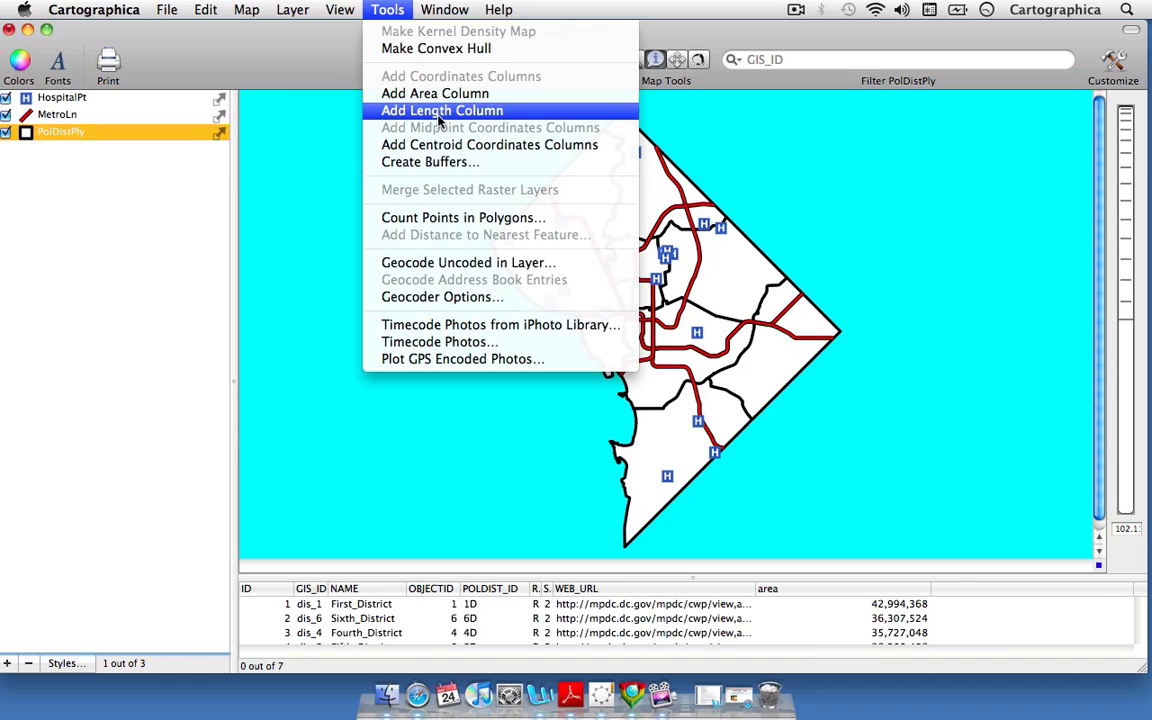
left_click(397, 110)
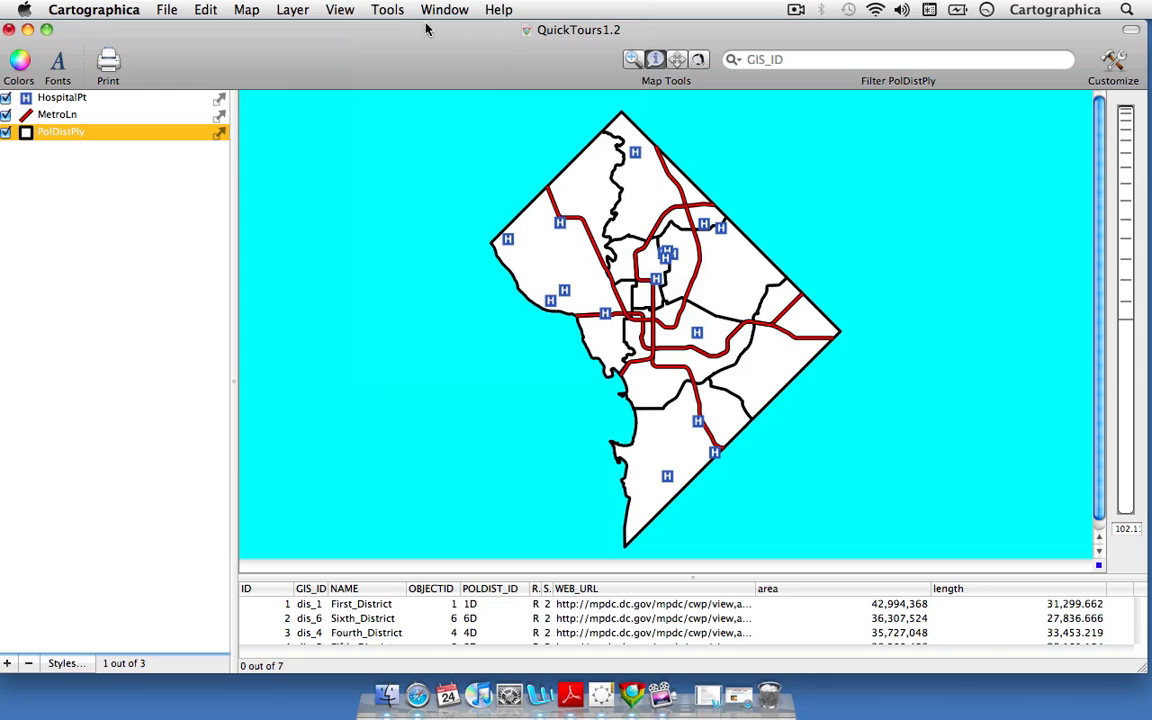
Add centroid coordinates columns to the PolDistPly layer and check cenX and cenY in its data table.
left_click(398, 12)
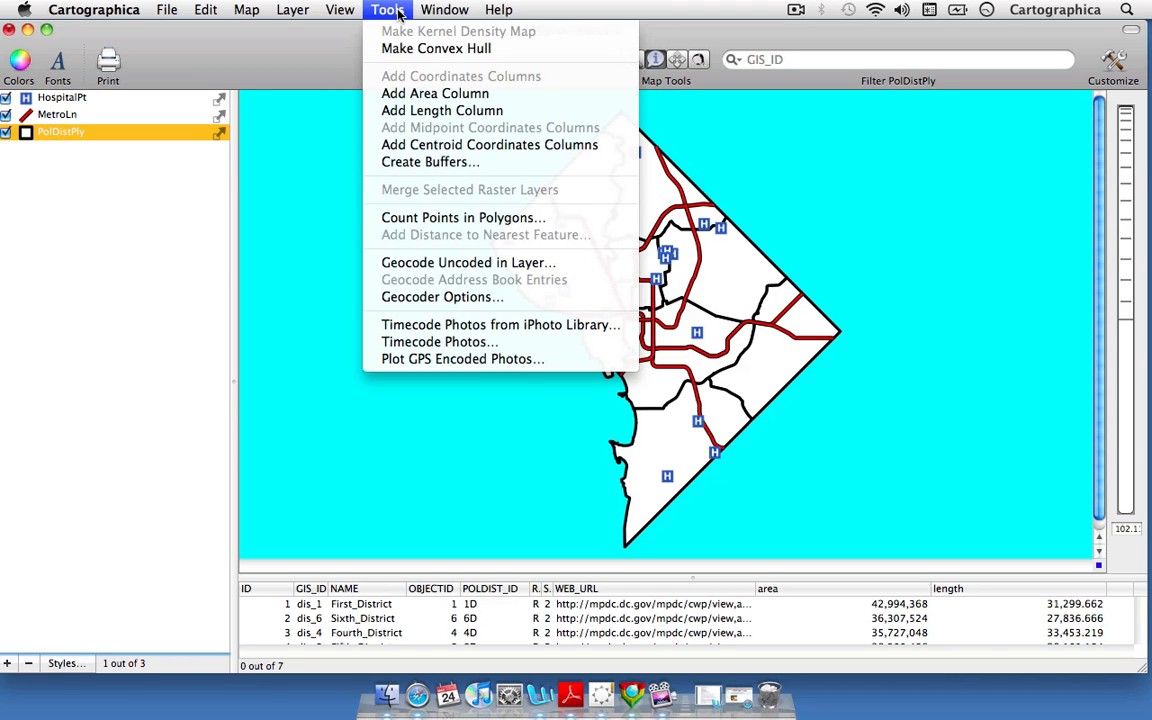
left_click(435, 147)
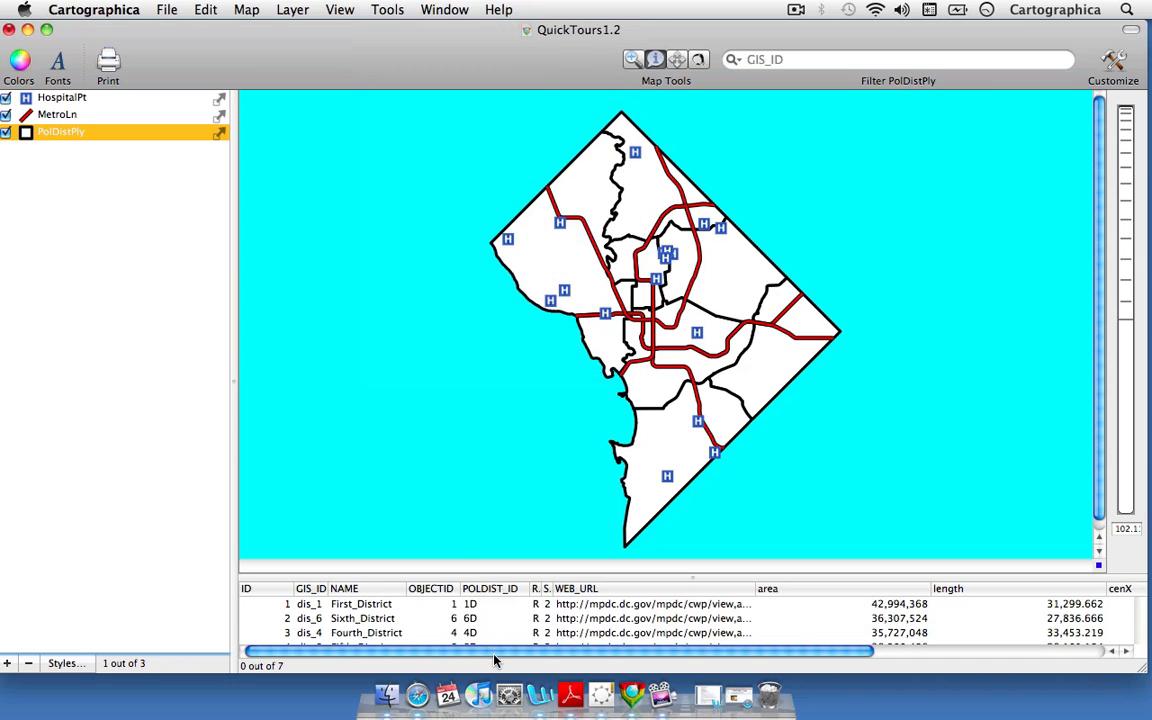
left_click_drag(496, 651, 784, 657)
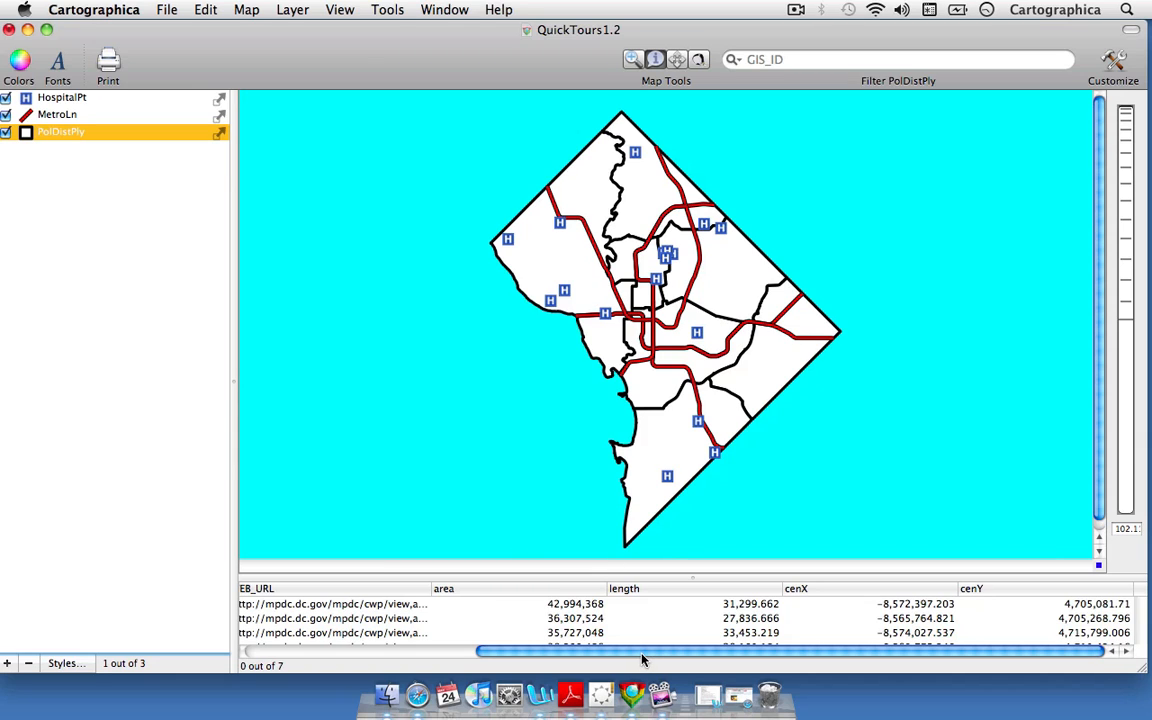
left_click(396, 12)
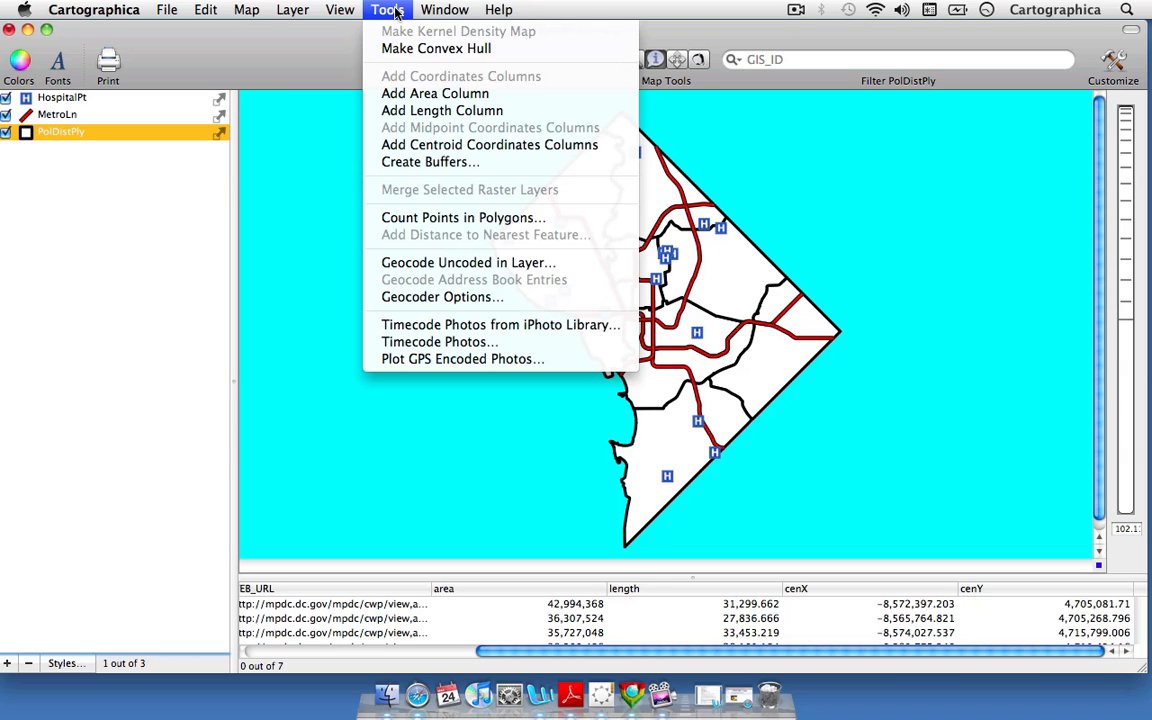
left_click(396, 12)
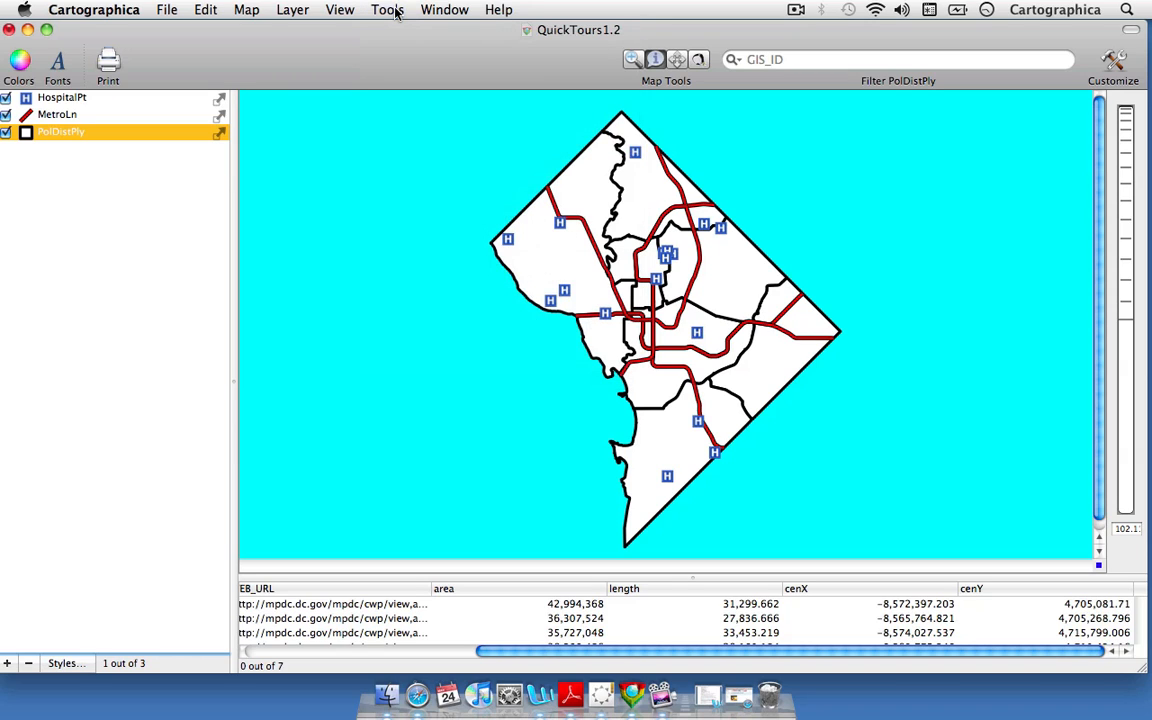